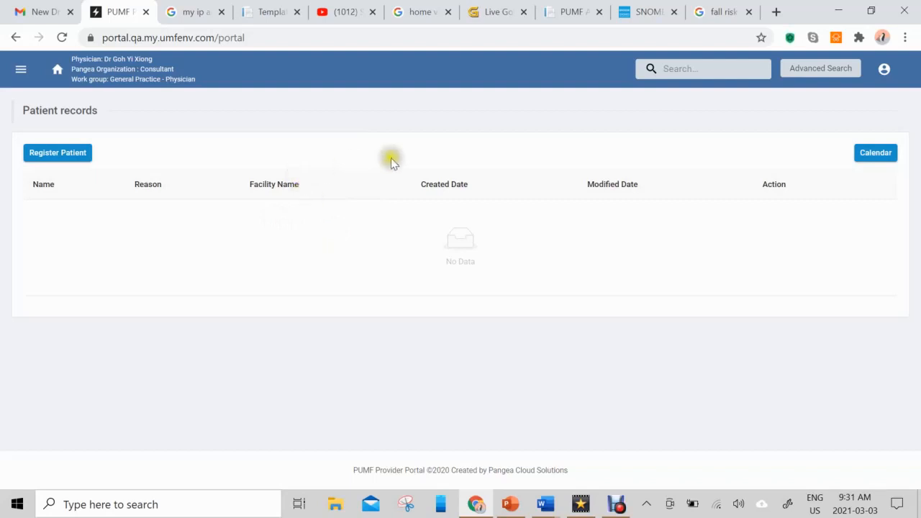
# Open the Provider Portal side menu from the empty Patient records page
pyautogui.click(703, 70)
pyautogui.click(21, 73)
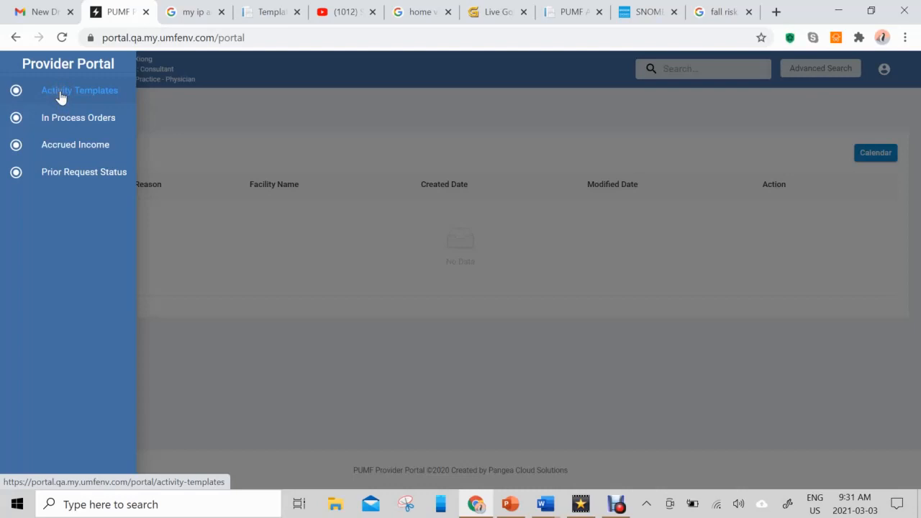
# Go to Activity Templates and begin a new template with the Create New option
pyautogui.click(61, 98)
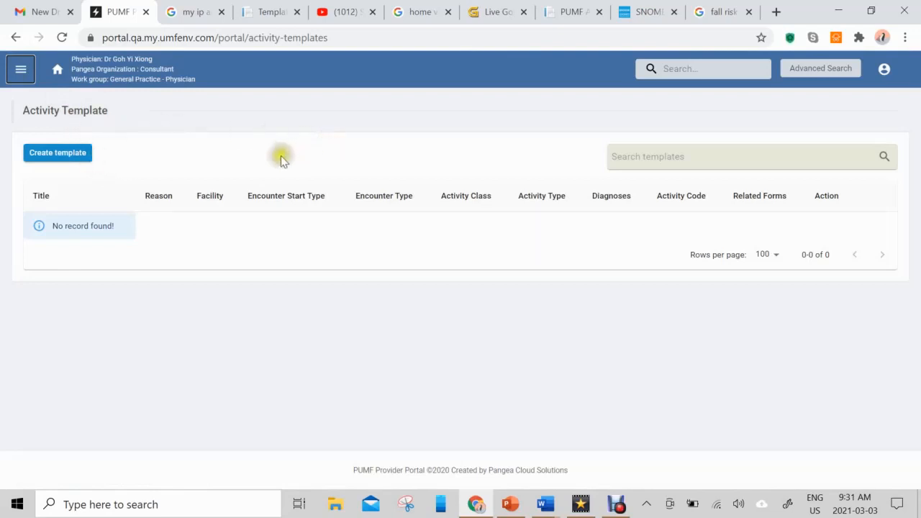
pyautogui.click(85, 164)
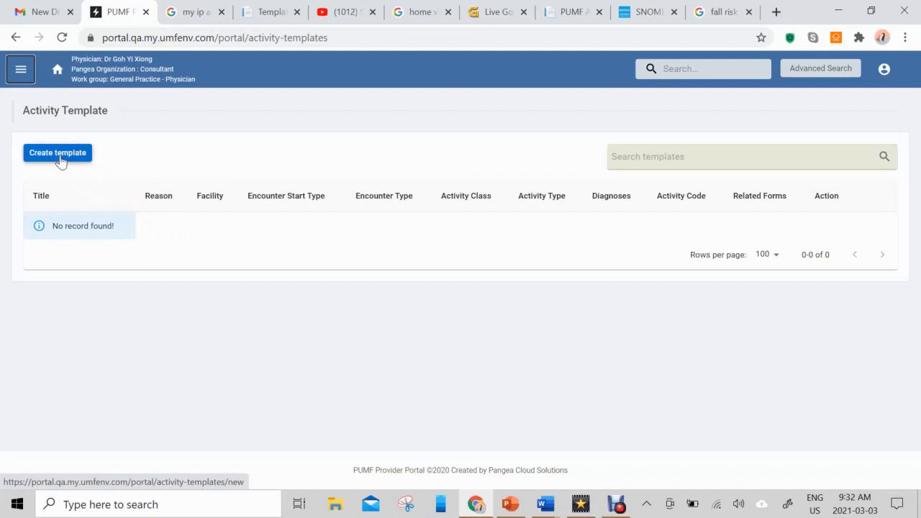
pyautogui.click(60, 160)
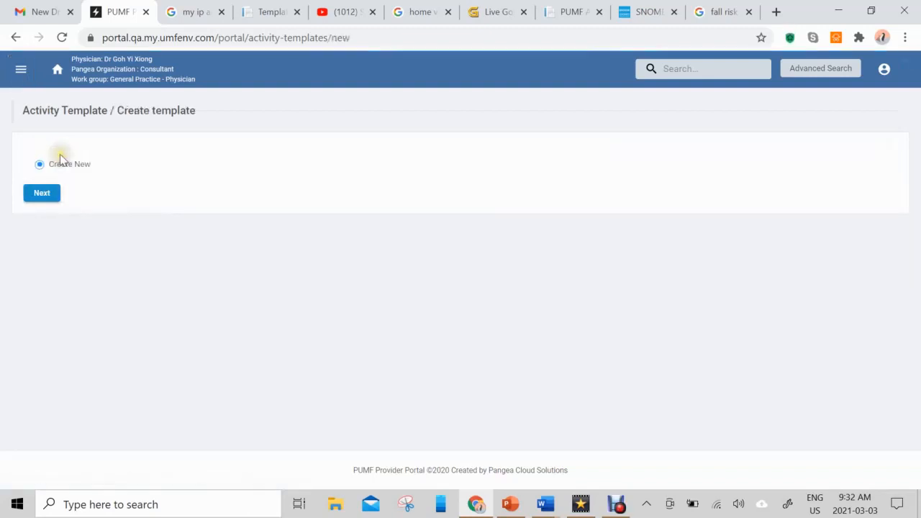
# Proceed with Create New to the blank template details form, ready to enter the Title
pyautogui.click(45, 195)
pyautogui.click(43, 194)
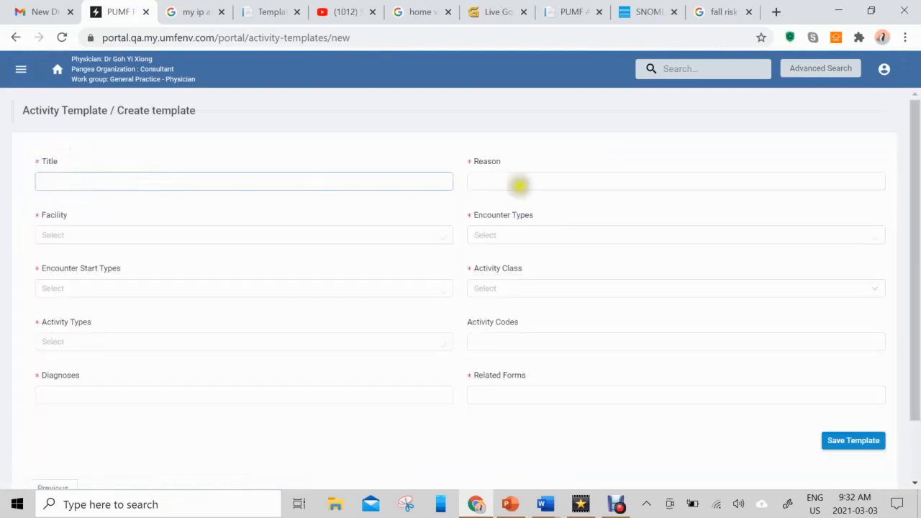
pyautogui.scroll(-1, 917, 195)
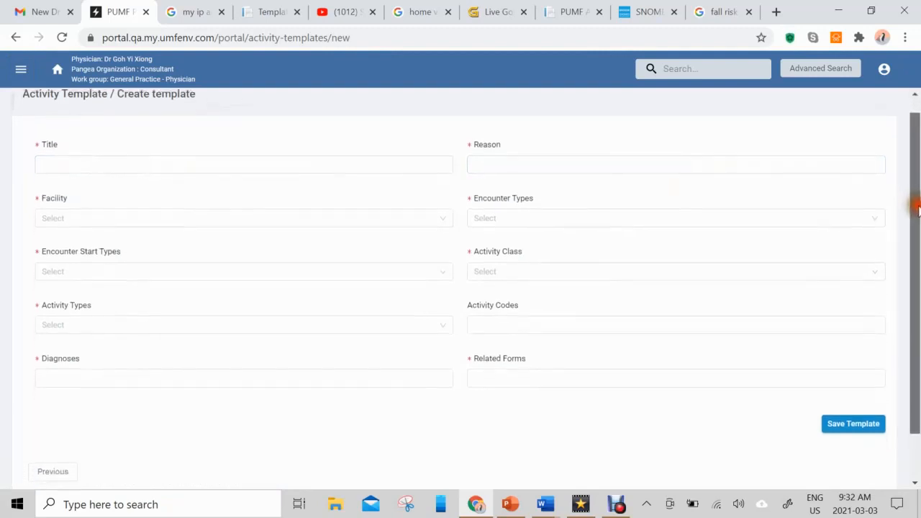
pyautogui.click(262, 162)
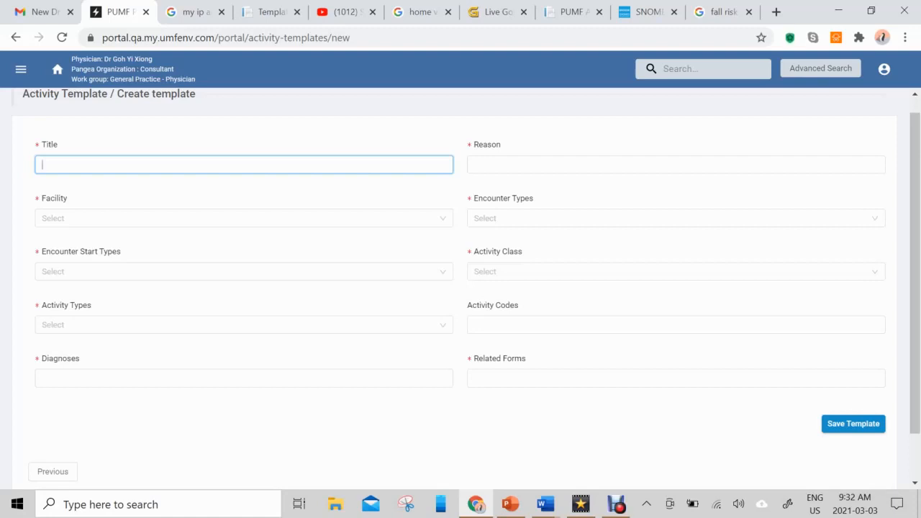
# Enter 'eSOAP General Practice in Office' as the template title, correcting a typo
pyautogui.write('eSOAP')
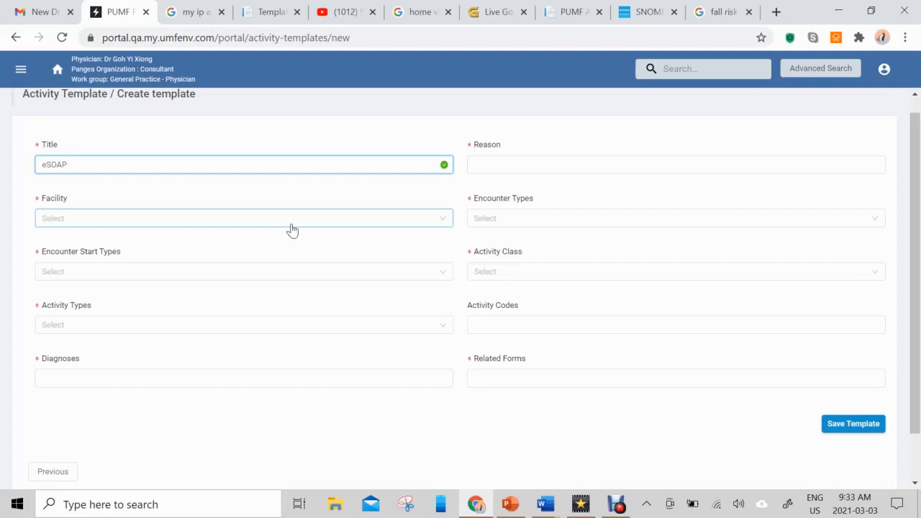
pyautogui.write('General Practe')
pyautogui.press('BackSpace')
pyautogui.write('ce in Office')
# Choose Facility Provider's Office, Encounter Start Type Elective and Activity Type CPT
pyautogui.click(308, 225)
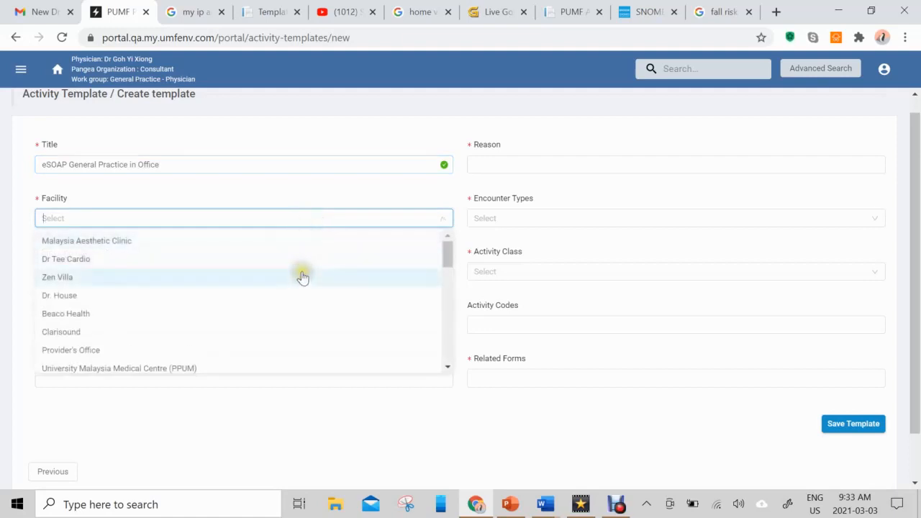
pyautogui.scroll(-1, 303, 277)
pyautogui.scroll(-1, 303, 277)
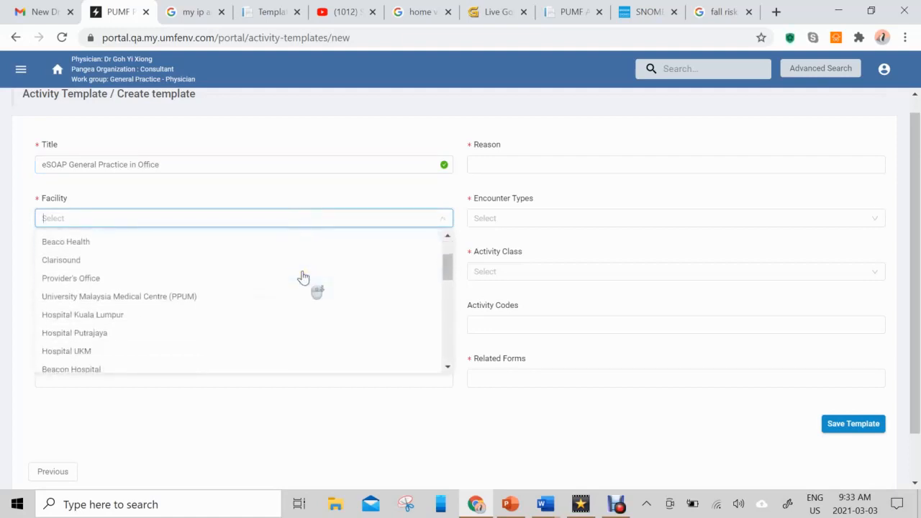
pyautogui.click(281, 279)
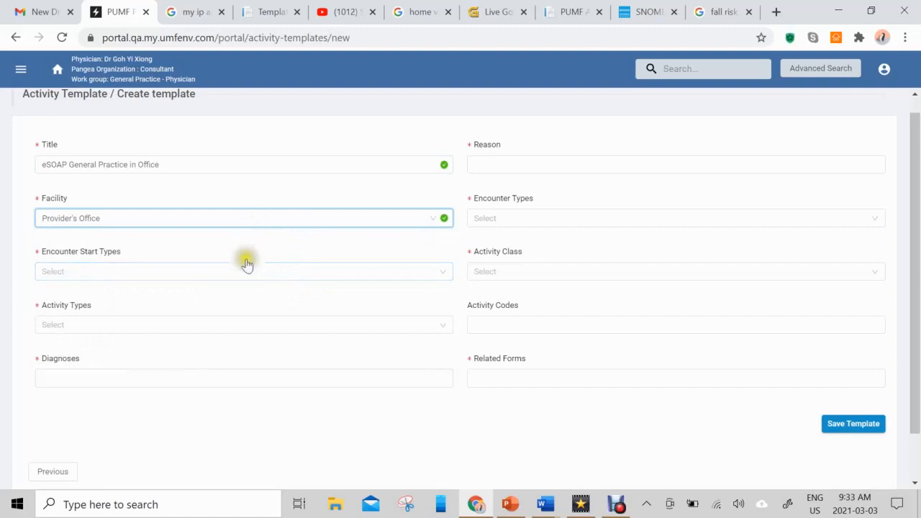
pyautogui.click(251, 273)
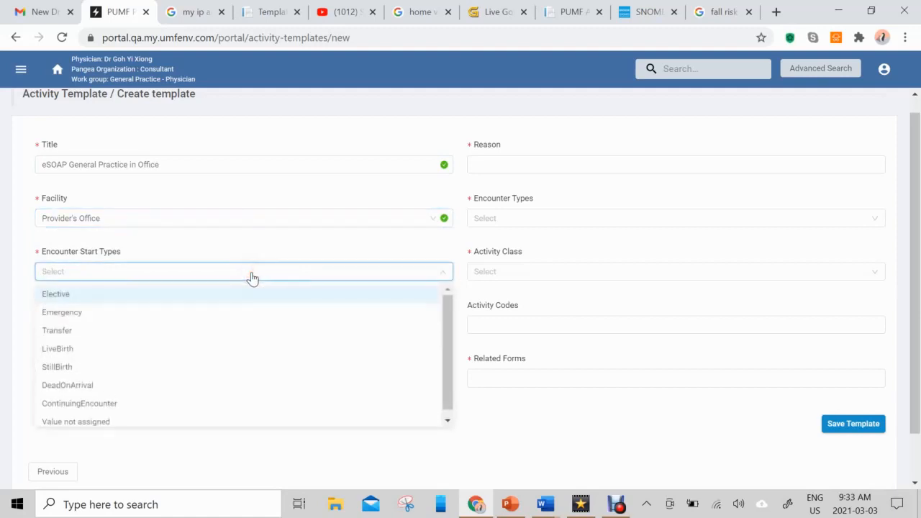
pyautogui.click(246, 295)
pyautogui.click(246, 295)
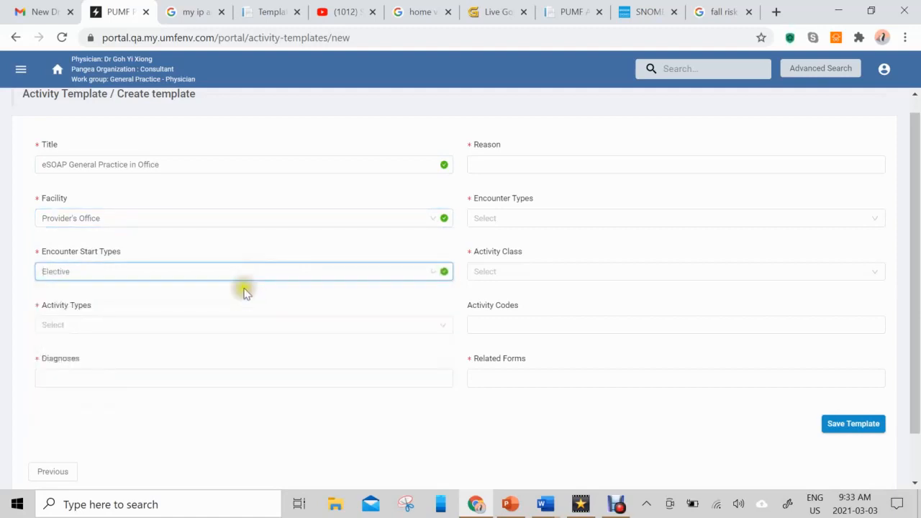
pyautogui.click(231, 329)
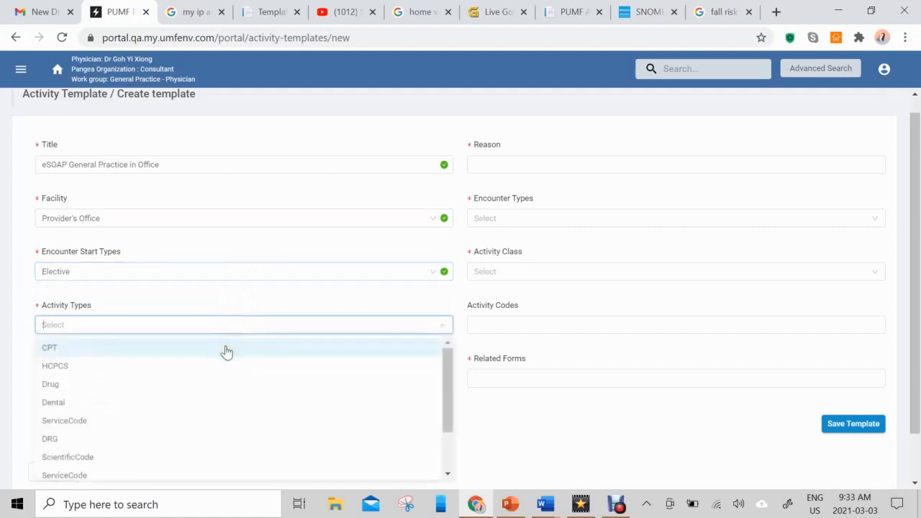
pyautogui.click(225, 349)
pyautogui.click(204, 383)
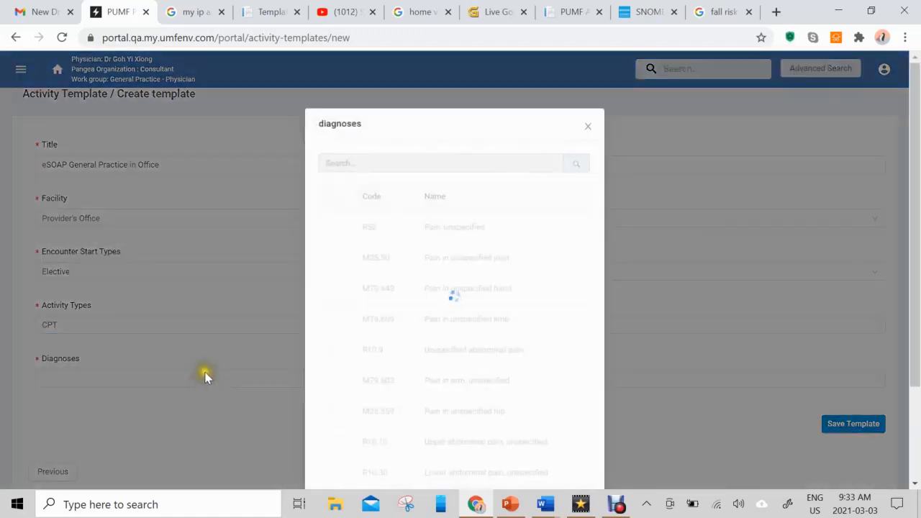
# Search 'unspecified pain' and add diagnosis R52 Pain, unspecified to the template
pyautogui.click(381, 161)
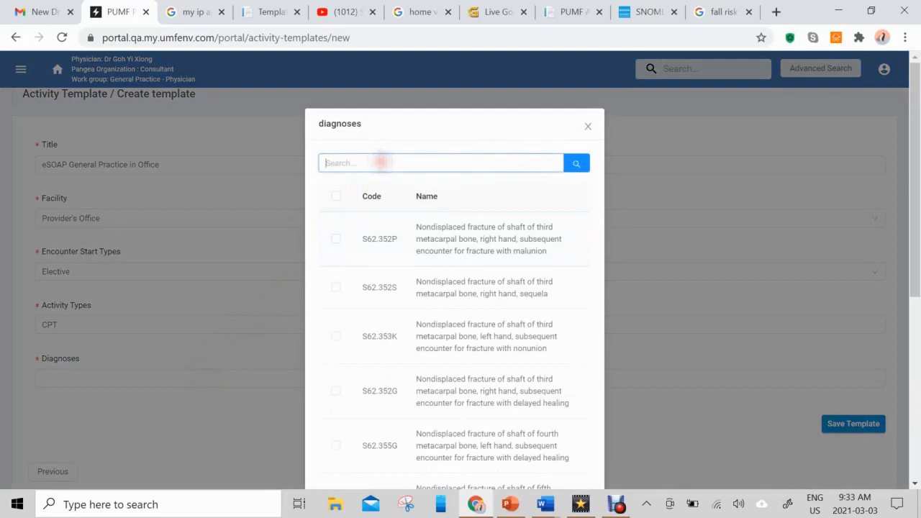
pyautogui.write('un')
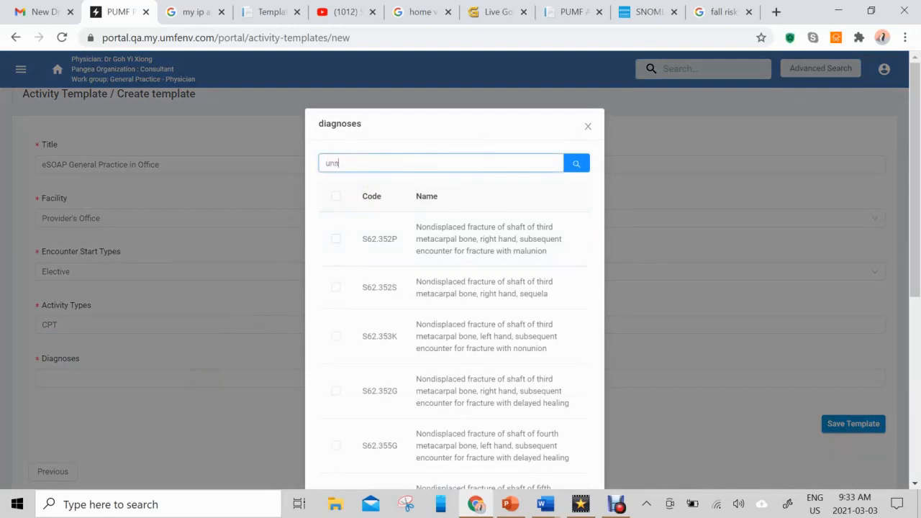
pyautogui.write('specified pain')
pyautogui.press('Return')
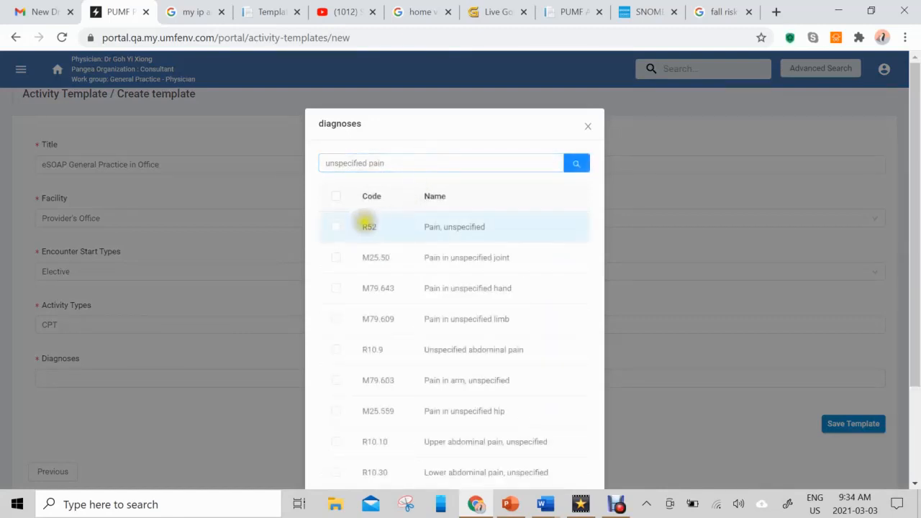
pyautogui.click(335, 228)
pyautogui.scroll(-2, 487, 259)
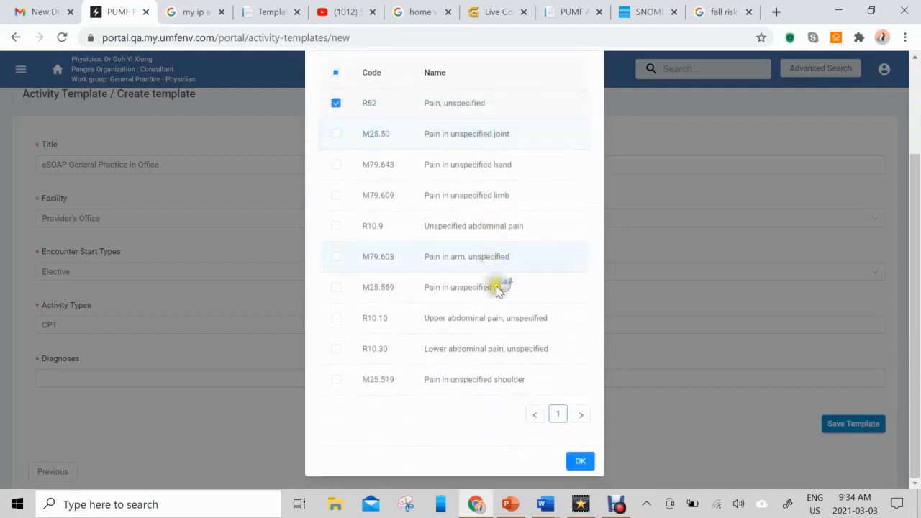
pyautogui.click(580, 461)
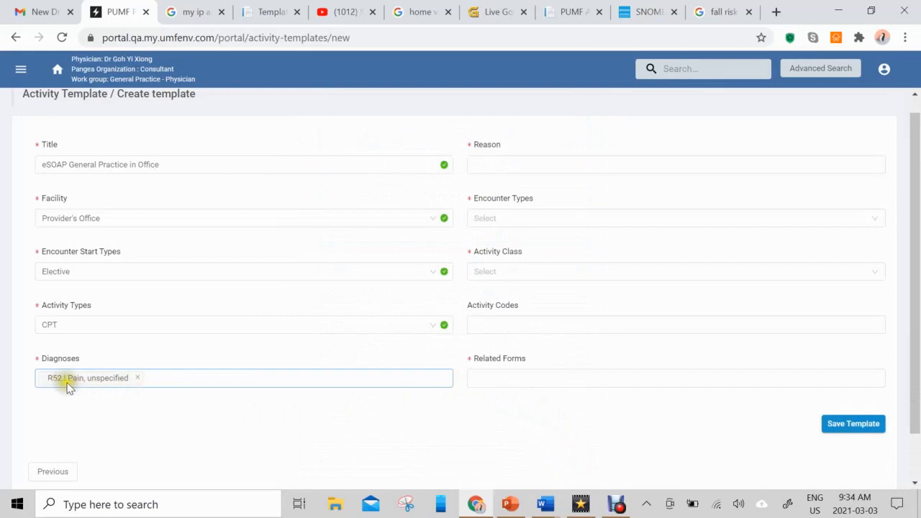
pyautogui.scroll(1, 572, 356)
# Set Reason 'Pain?', Encounter Type NoBedNoemergencyRoom and Activity Class Clinical Visit
pyautogui.click(564, 178)
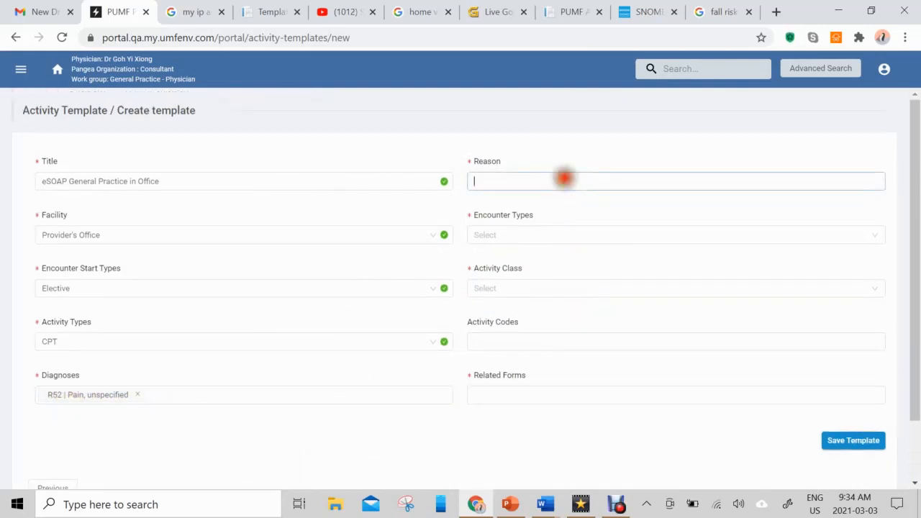
pyautogui.write('Pain?')
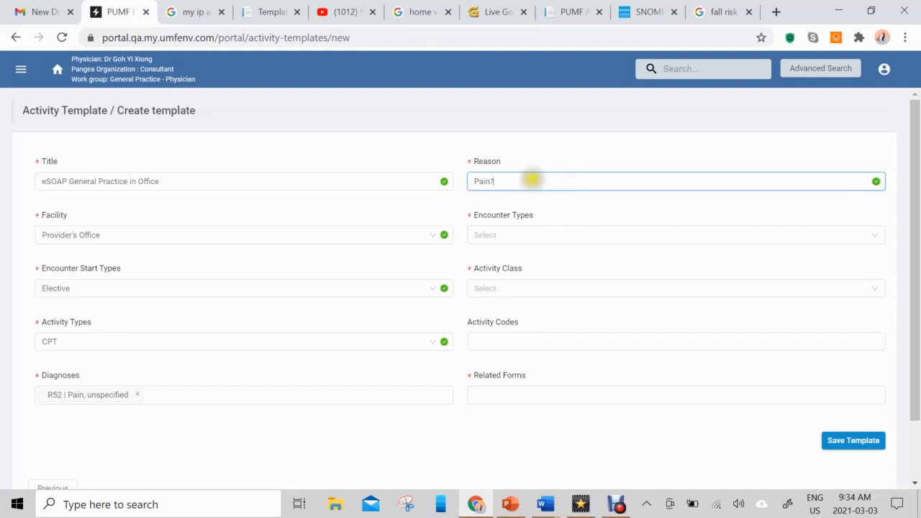
pyautogui.click(538, 235)
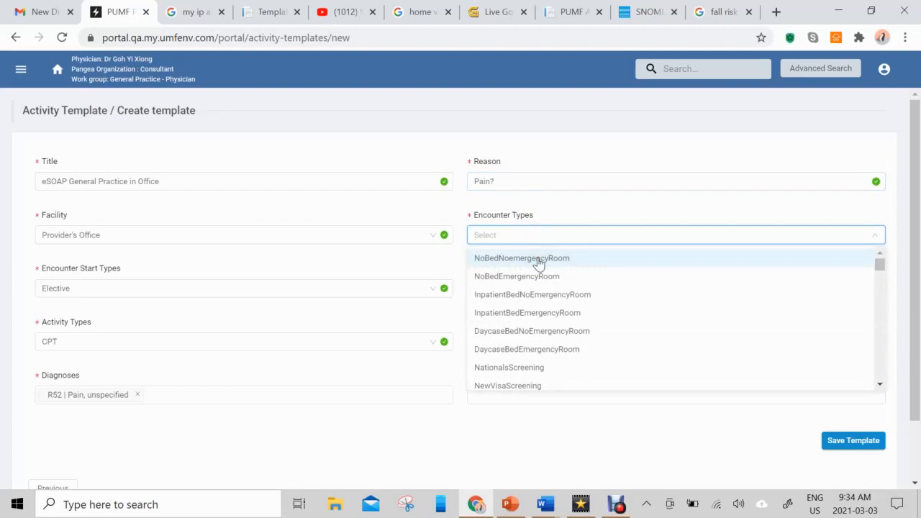
pyautogui.click(538, 260)
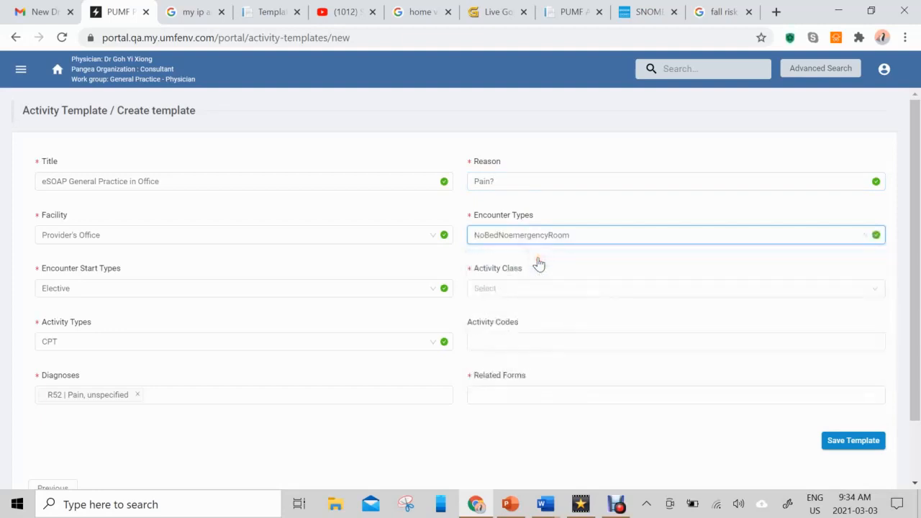
pyautogui.click(536, 295)
pyautogui.click(531, 312)
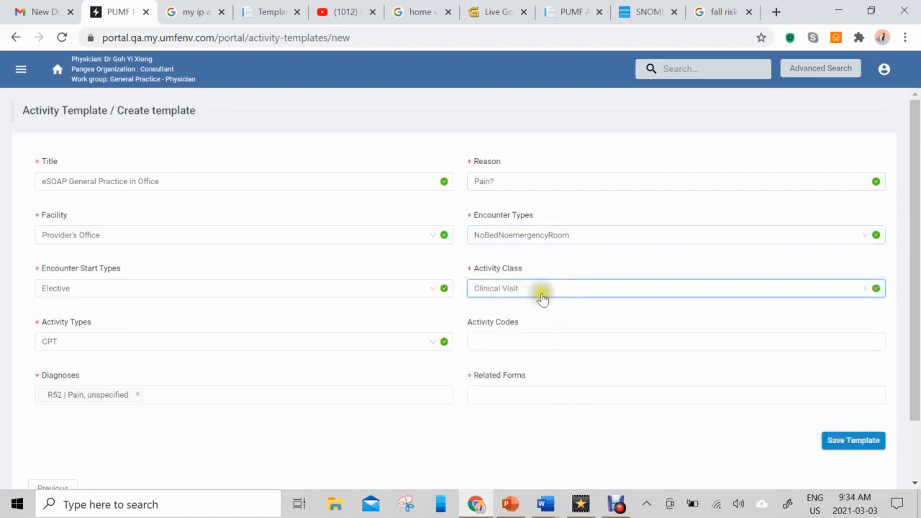
pyautogui.click(539, 343)
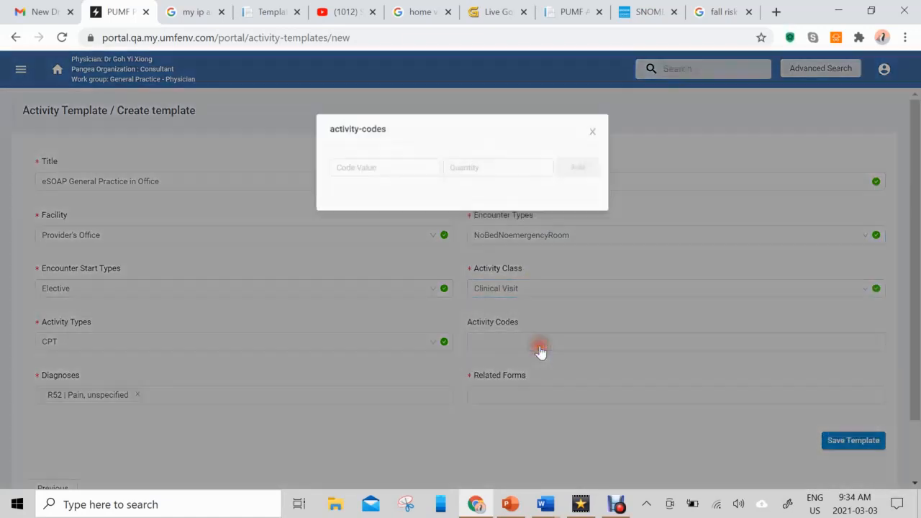
# Add activity code 99203 with quantity 1, then close the codes popup
pyautogui.click(387, 164)
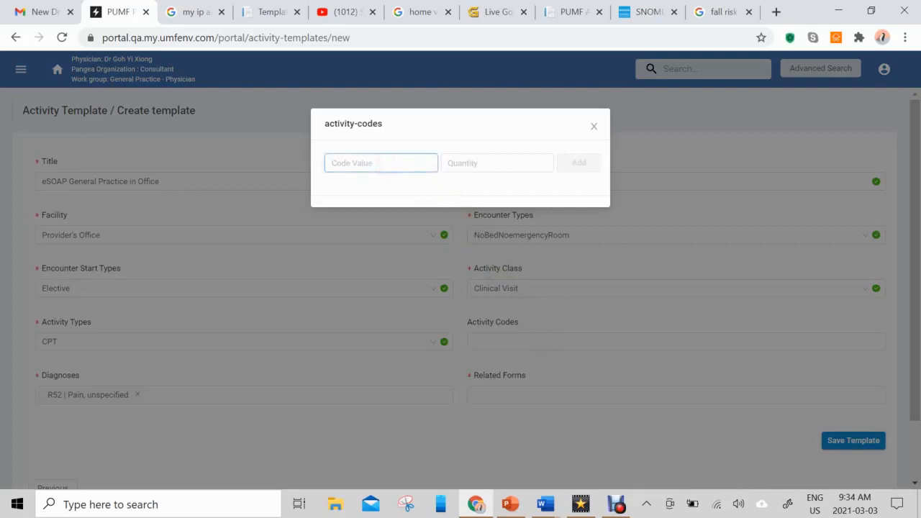
pyautogui.write('99203')
pyautogui.click(473, 163)
pyautogui.write('1')
pyautogui.click(578, 164)
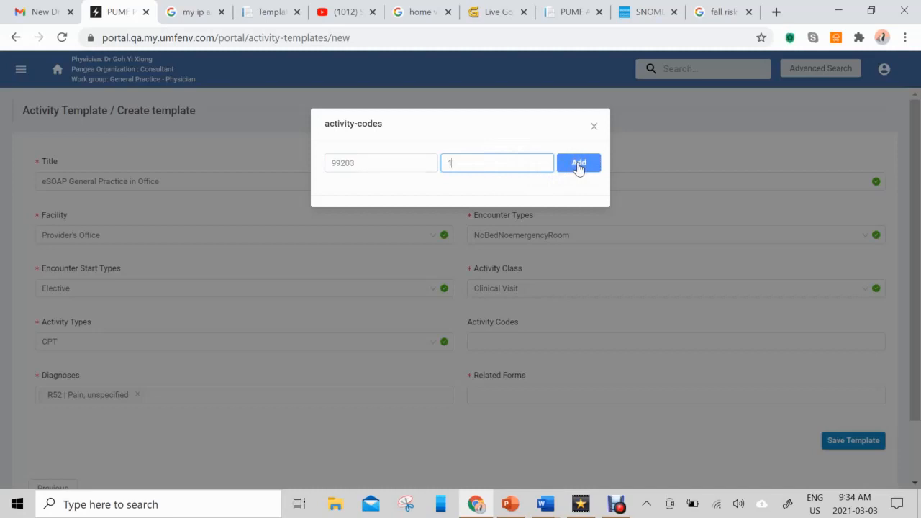
pyautogui.click(578, 165)
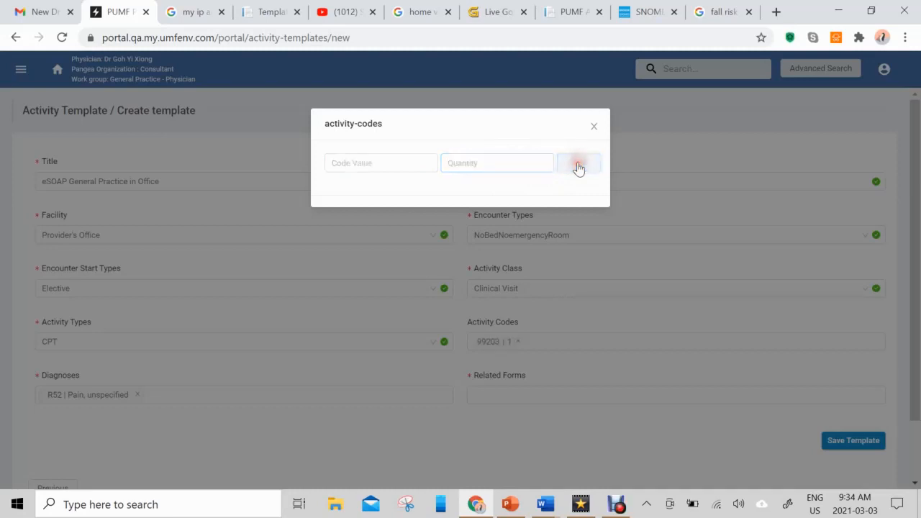
pyautogui.click(593, 126)
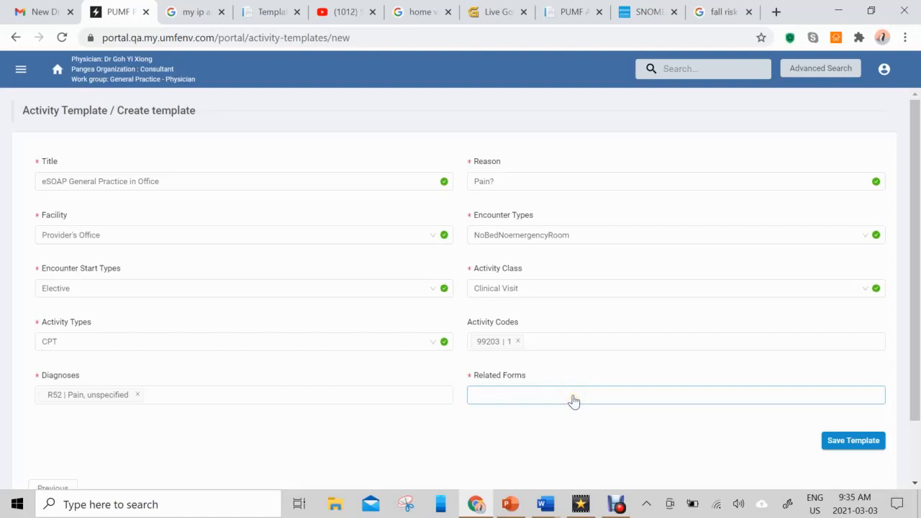
# Add eSOAP General to Related Forms with Imperative ticked
pyautogui.click(573, 400)
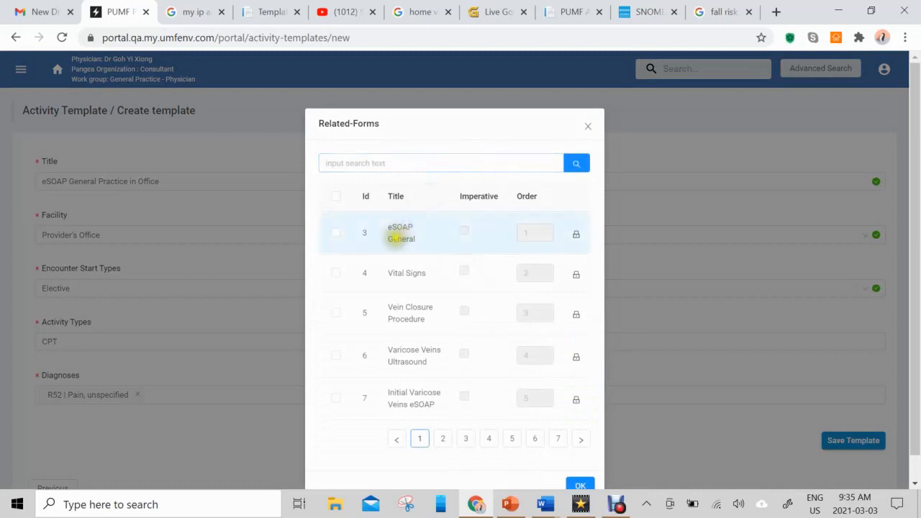
pyautogui.click(335, 235)
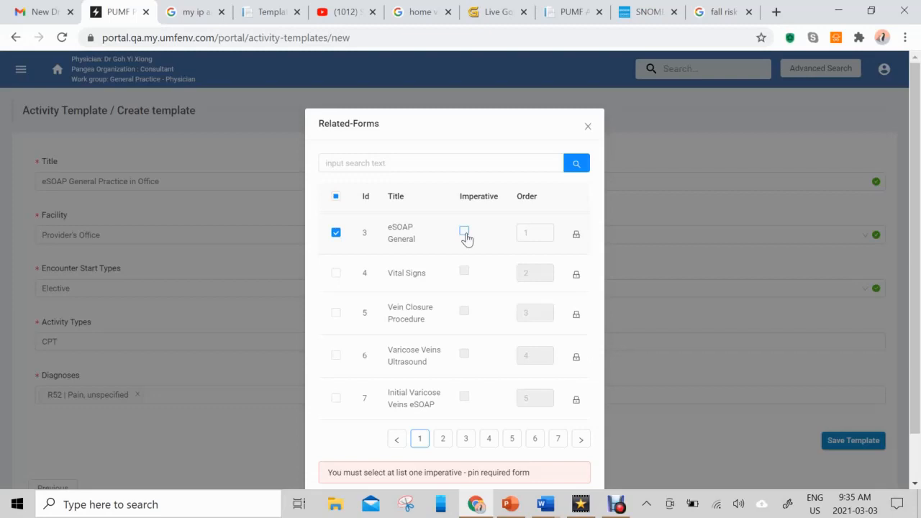
pyautogui.click(464, 232)
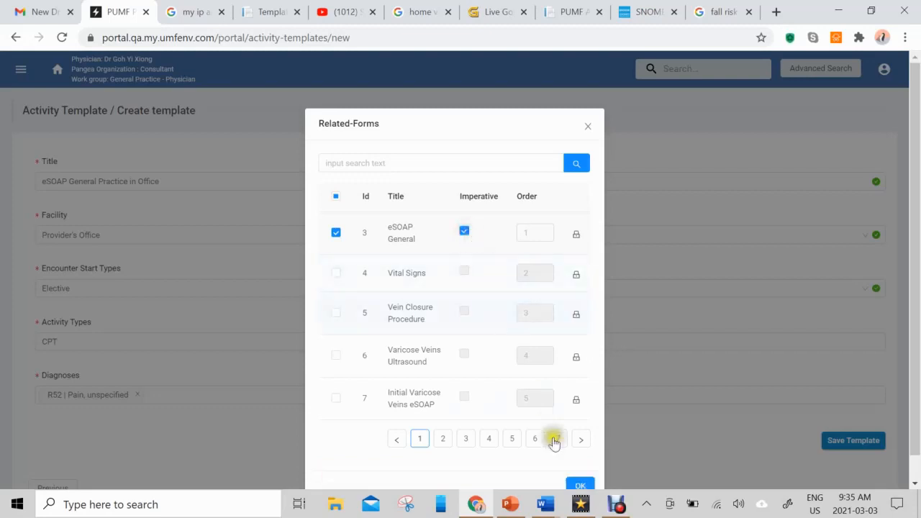
pyautogui.click(580, 484)
pyautogui.click(622, 400)
# Search 'vital signs' and add the Vital Signs form (Id 4) without marking it required
pyautogui.click(394, 155)
pyautogui.write('v')
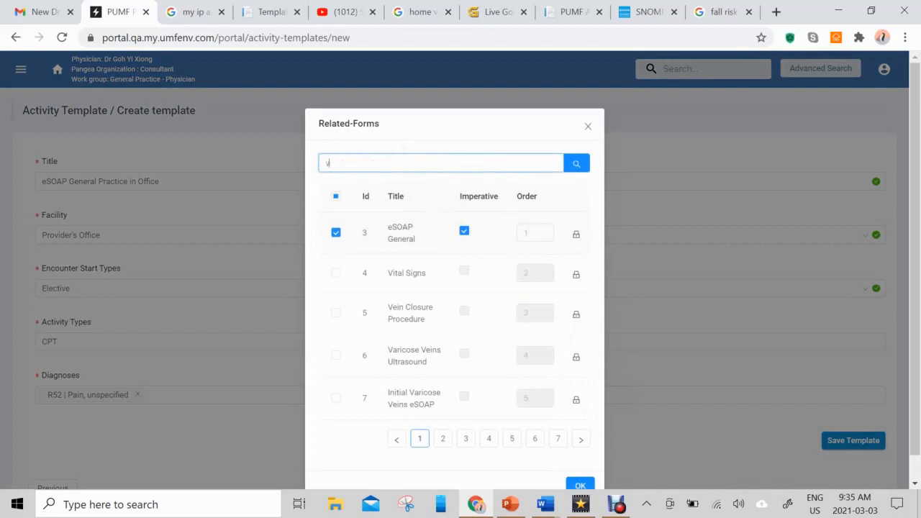
pyautogui.write('ital signs')
pyautogui.press('Return')
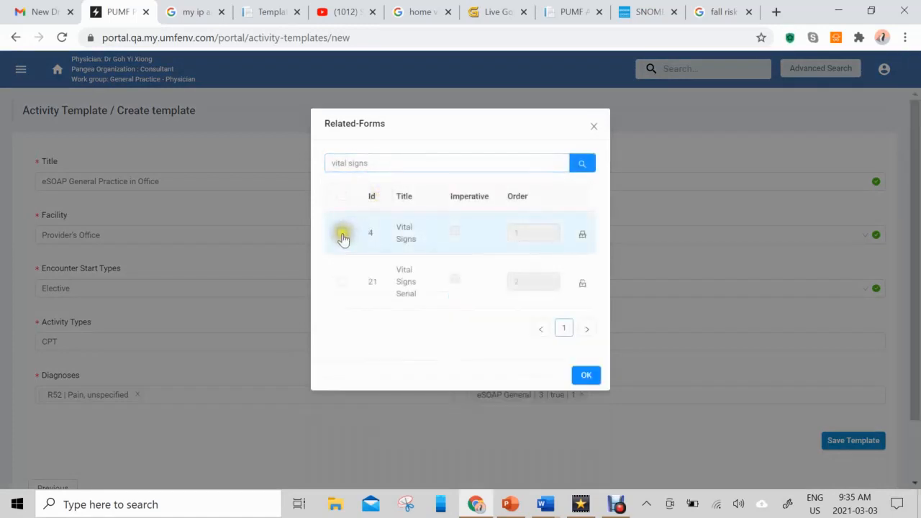
pyautogui.click(341, 232)
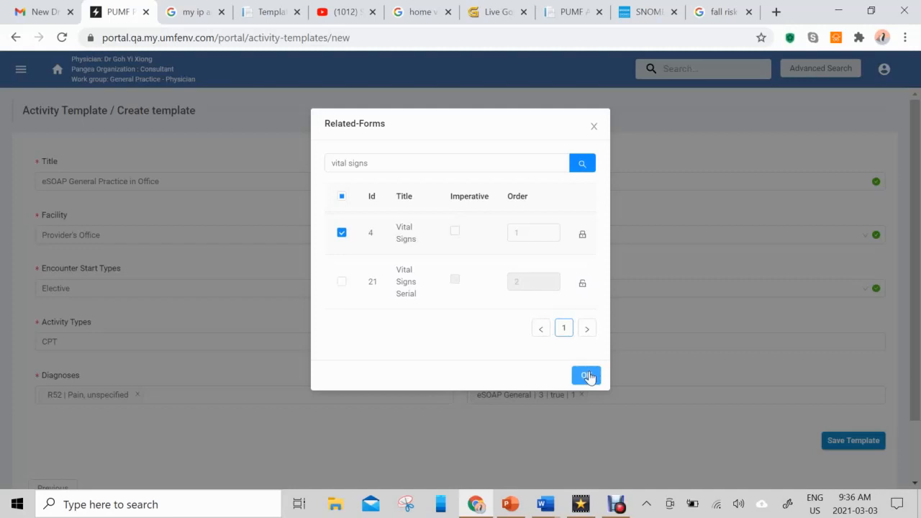
pyautogui.click(589, 377)
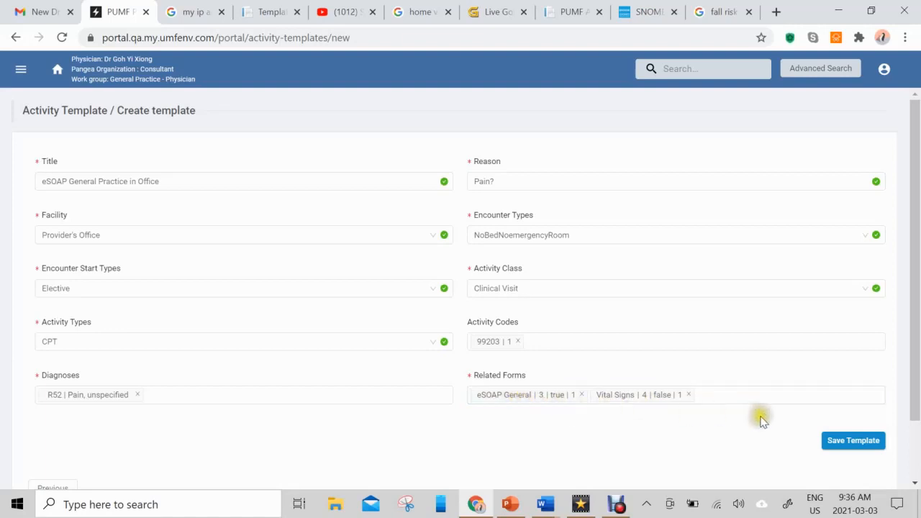
# Save the eSOAP General Practice in Office activity template
pyautogui.click(843, 443)
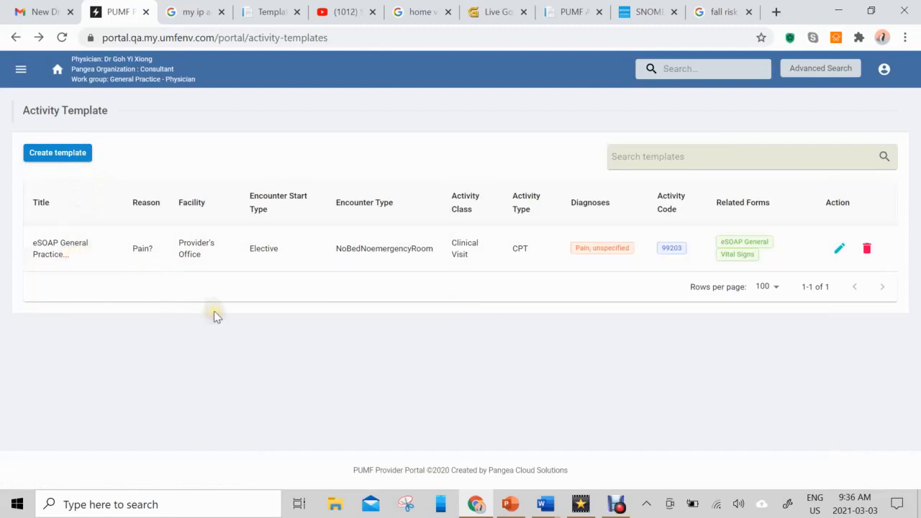
# Search for the patient by first name and start a new activity from her row
pyautogui.click(704, 70)
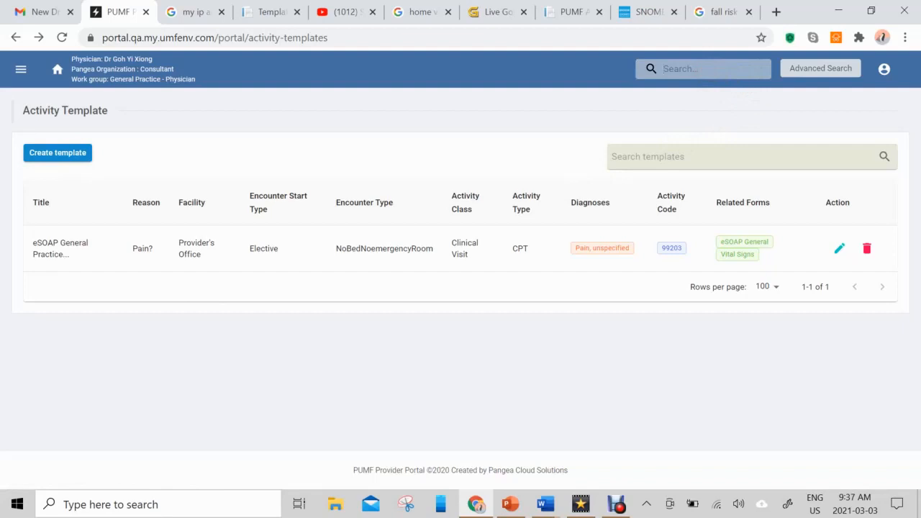
pyautogui.write('jaida')
pyautogui.press('Return')
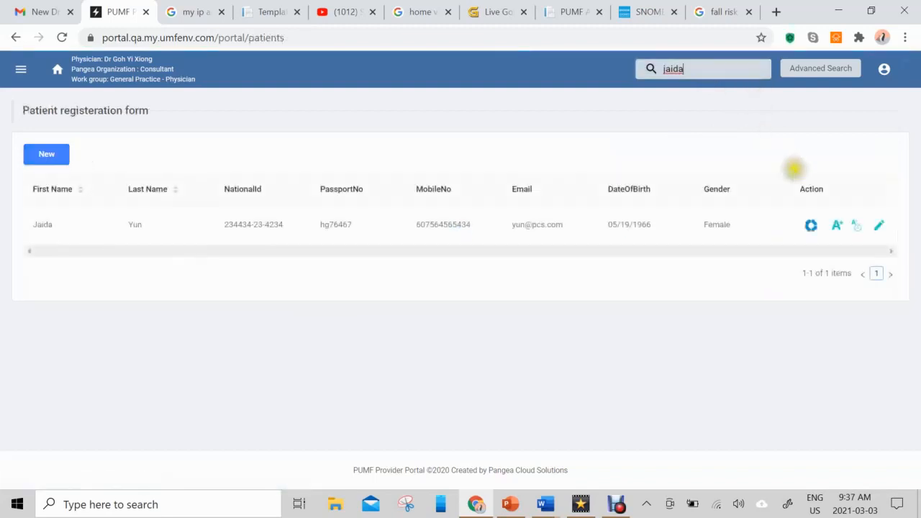
pyautogui.click(836, 227)
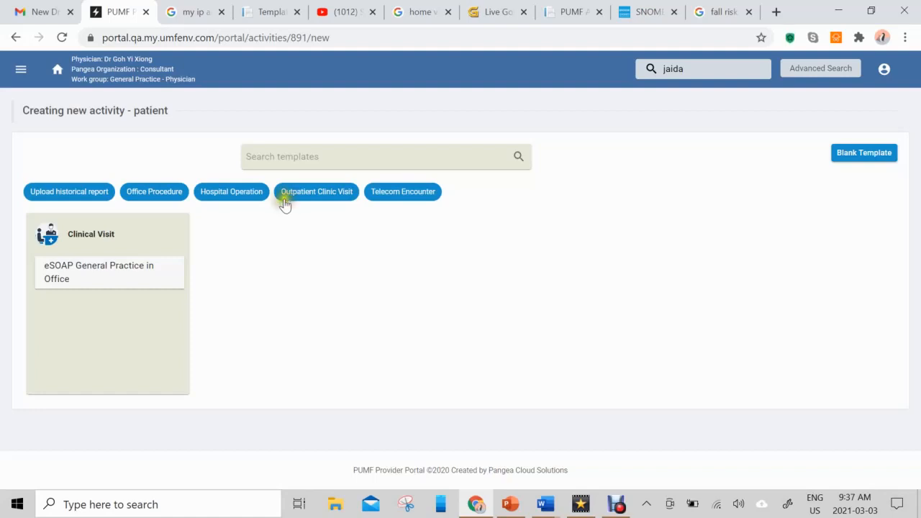
# Create the eSOAP activity with reason Pain in RT knee, Self Pay insurance and the provider PIN
pyautogui.click(108, 273)
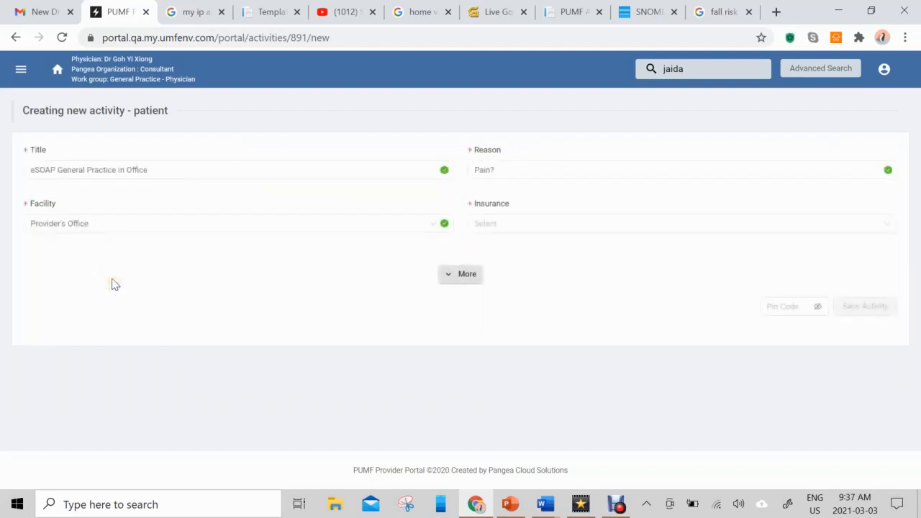
pyautogui.click(105, 174)
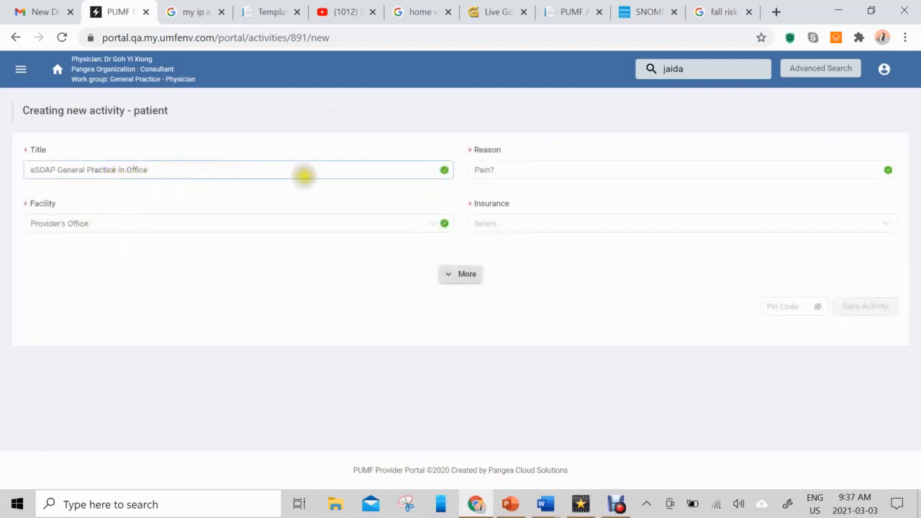
pyautogui.click(476, 172)
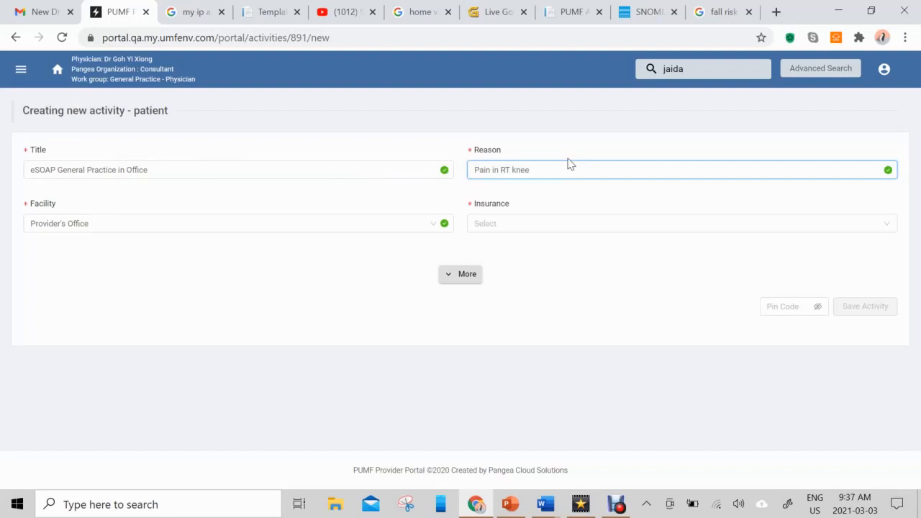
pyautogui.click(576, 221)
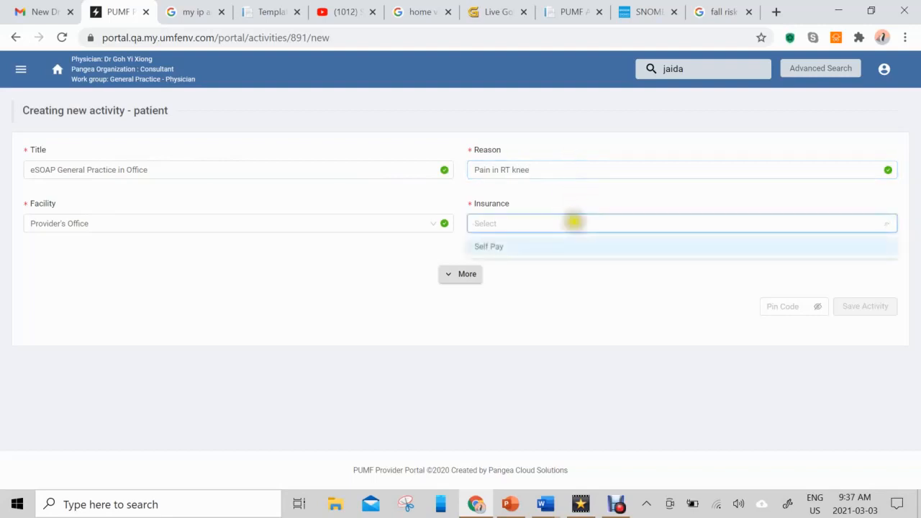
pyautogui.click(561, 251)
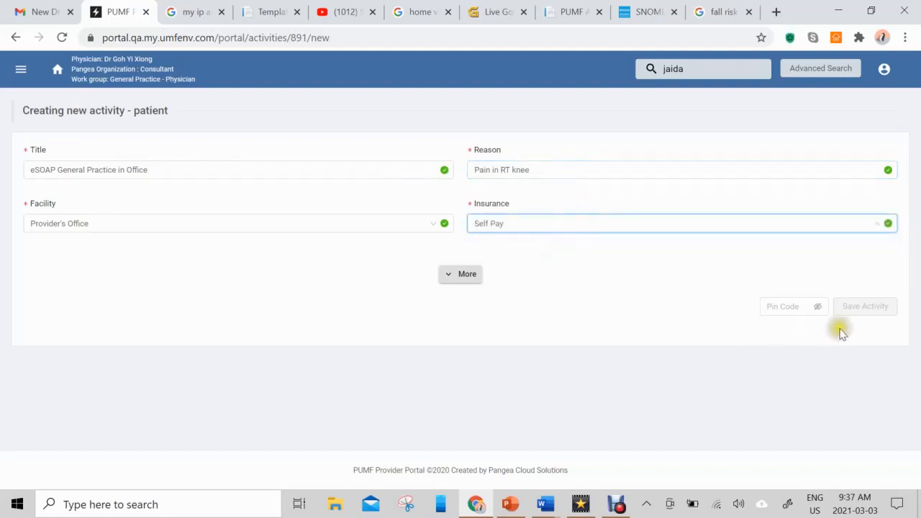
pyautogui.click(792, 305)
pyautogui.write('1234')
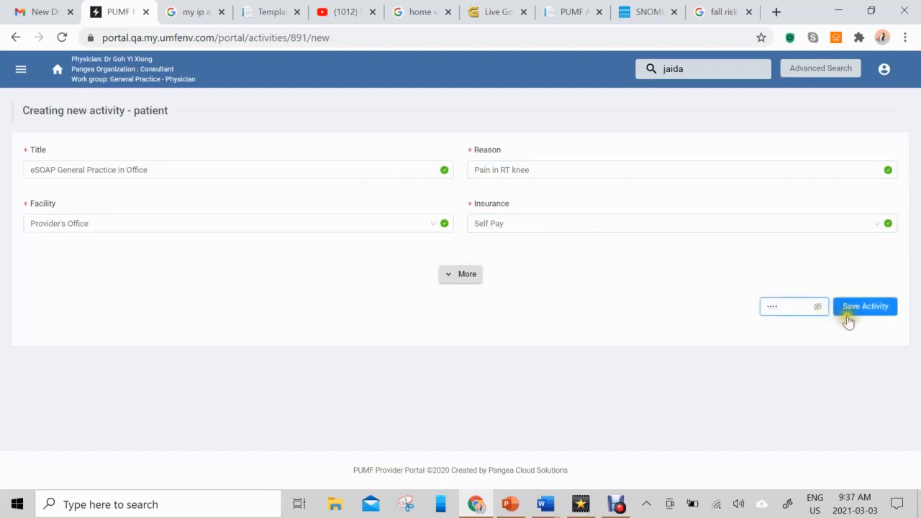
pyautogui.click(856, 308)
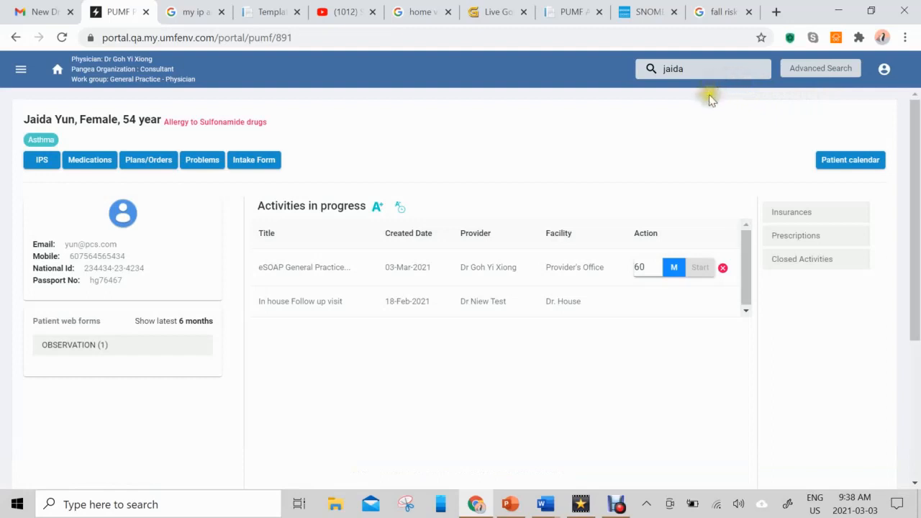
# Confirm the 60 duration and start the eSOAP General Practice activity
pyautogui.doubleClick(639, 267)
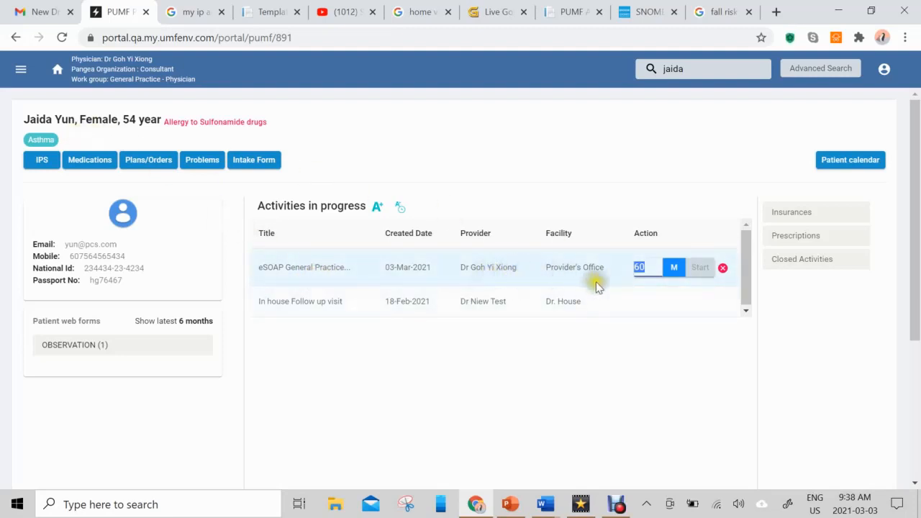
pyautogui.click(702, 270)
pyautogui.click(702, 270)
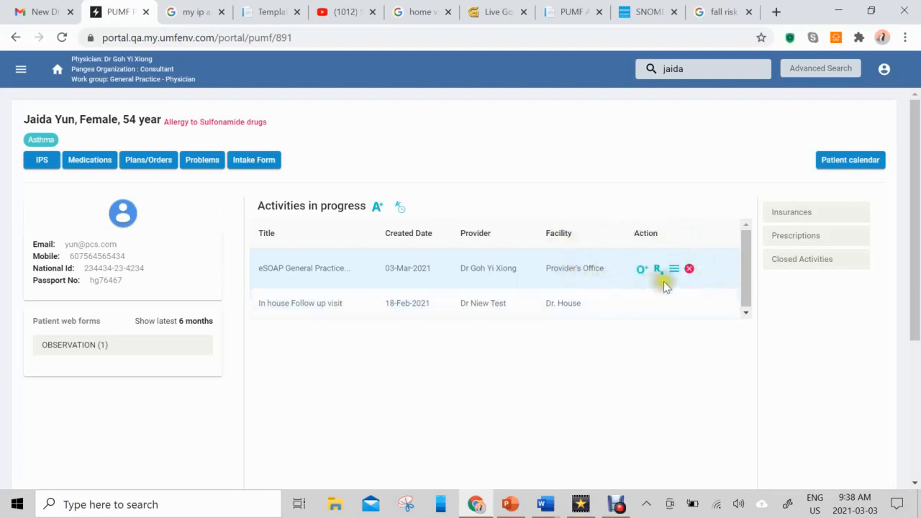
# Open the activity's attached eSOAP General and Vital Signs forms from its Action menu
pyautogui.click(673, 270)
pyautogui.click(673, 273)
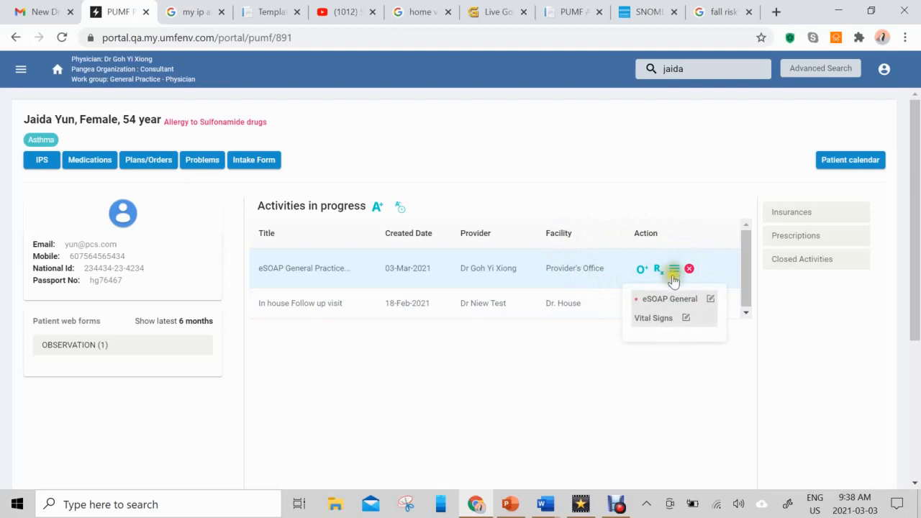
pyautogui.click(673, 305)
pyautogui.click(633, 305)
pyautogui.click(638, 320)
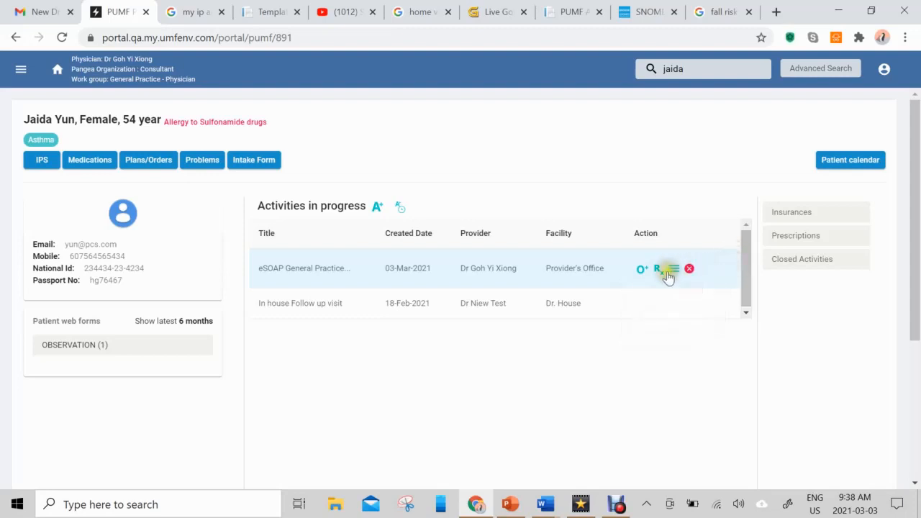
pyautogui.moveTo(671, 268)
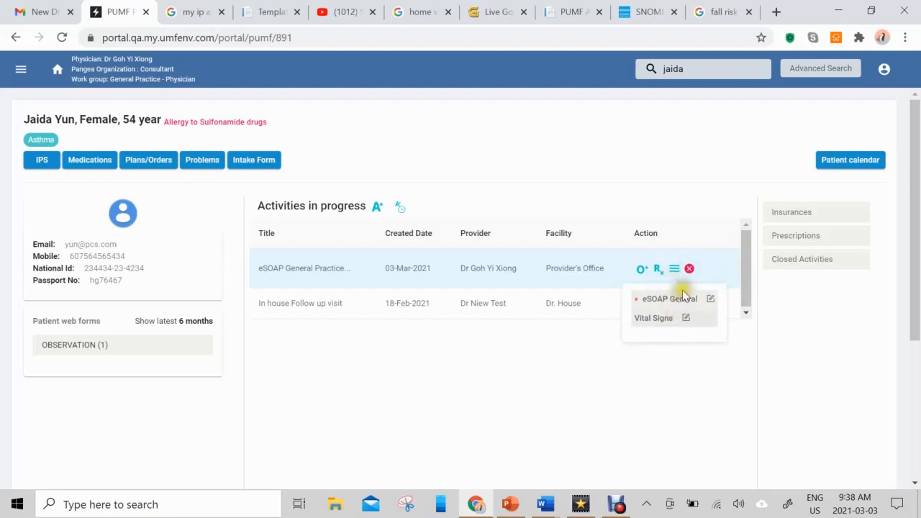